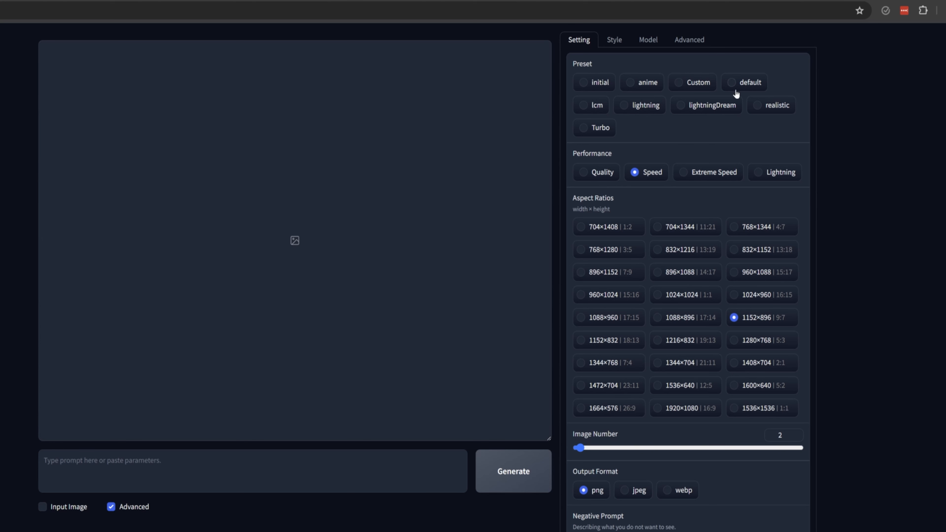
Try the Custom and lightningDream presets and view the list of available base models
click(679, 83)
click(684, 108)
click(648, 39)
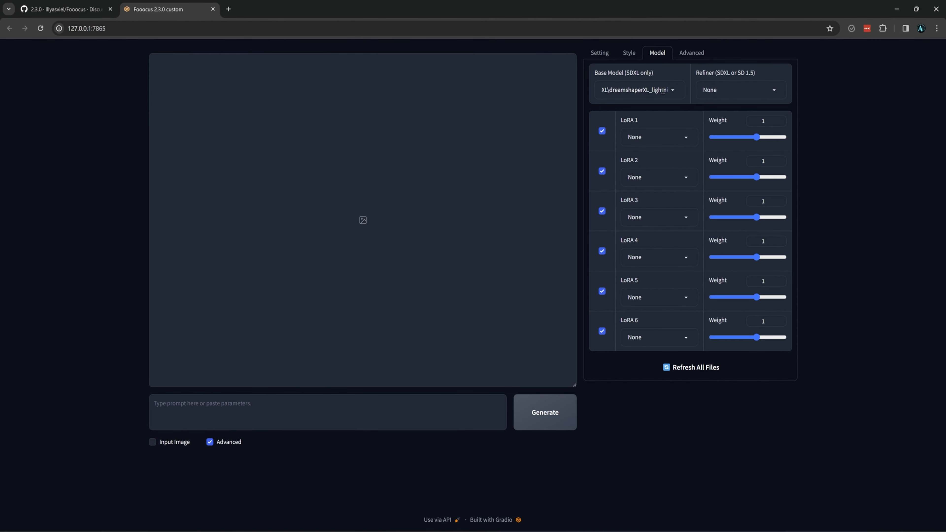
click(679, 91)
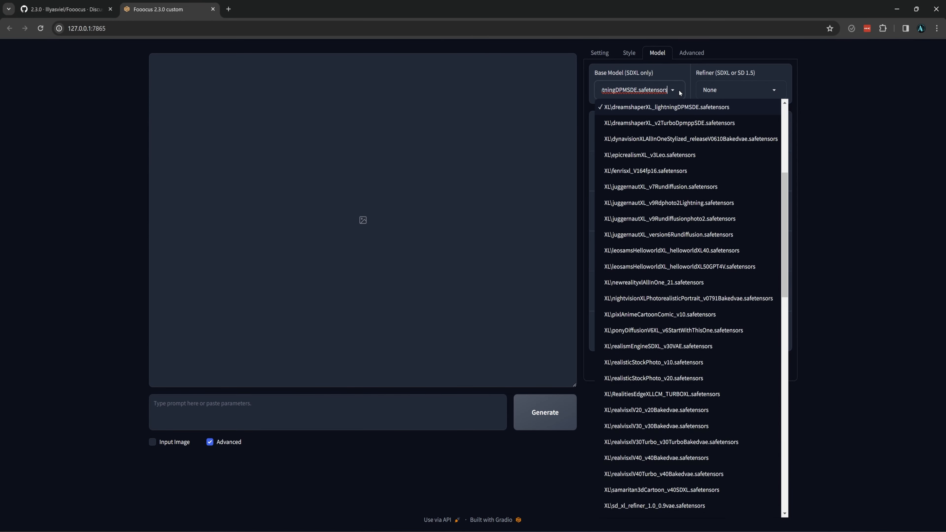
click(688, 75)
click(600, 53)
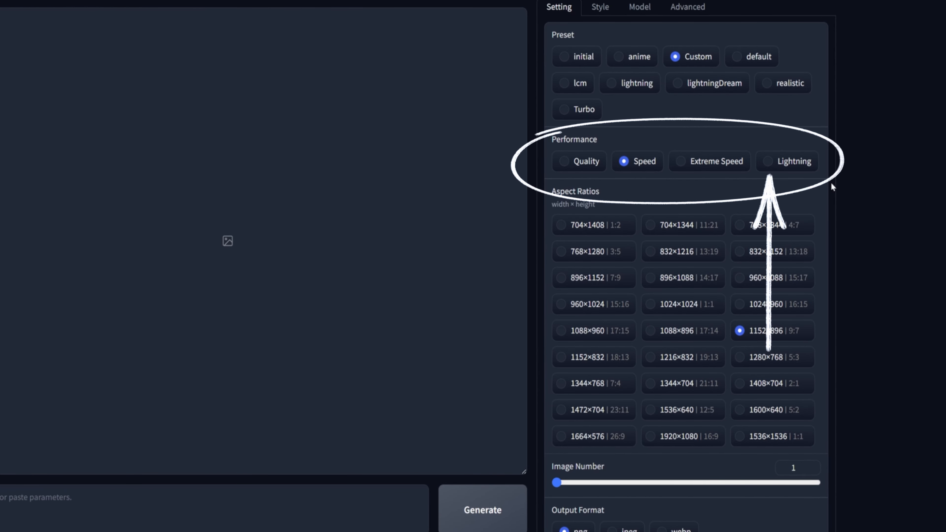
Set the performance to Lightning and generate images from the prompt "a man in a suit"
click(769, 163)
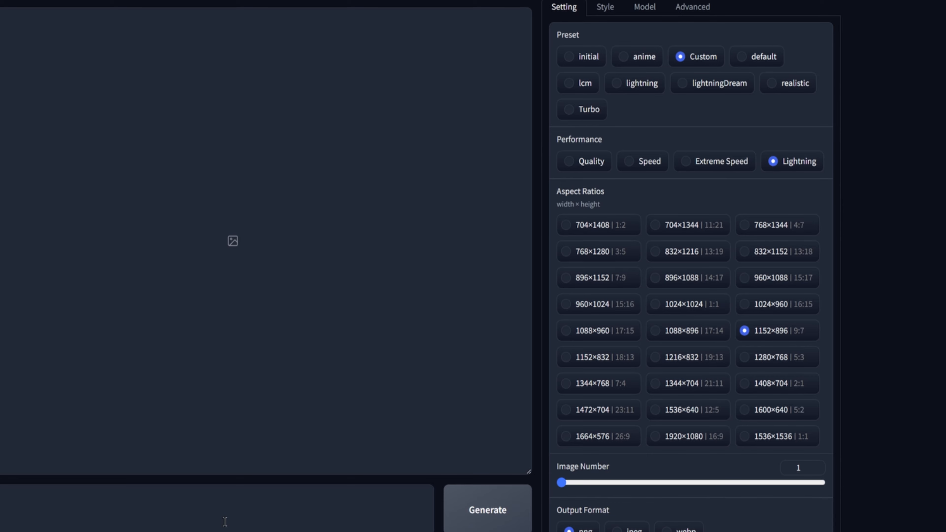
text(a man in a suit)
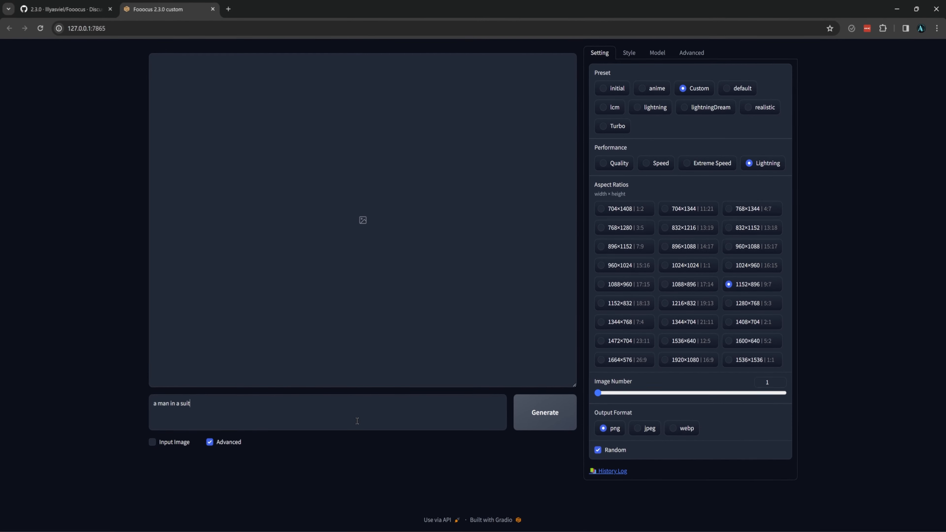
click(553, 414)
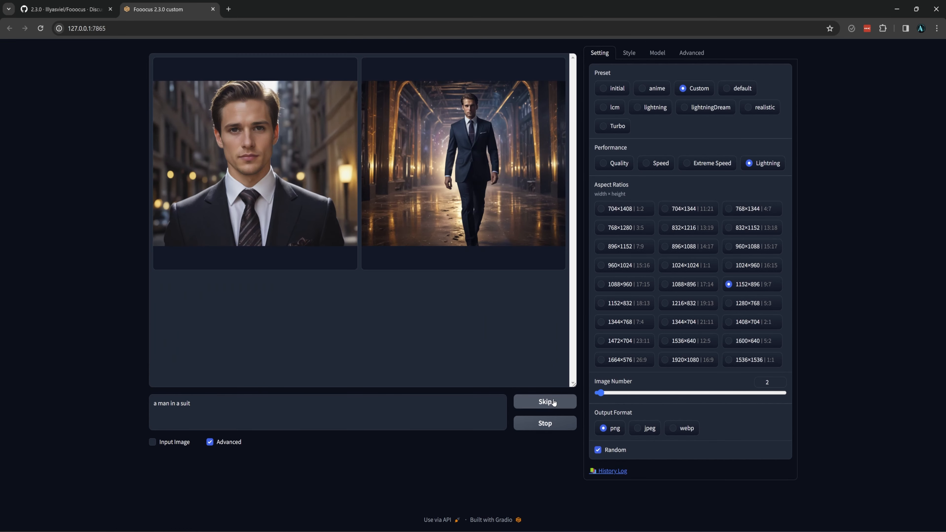
Review the advanced generation parameters and browse the list of available styles
click(689, 52)
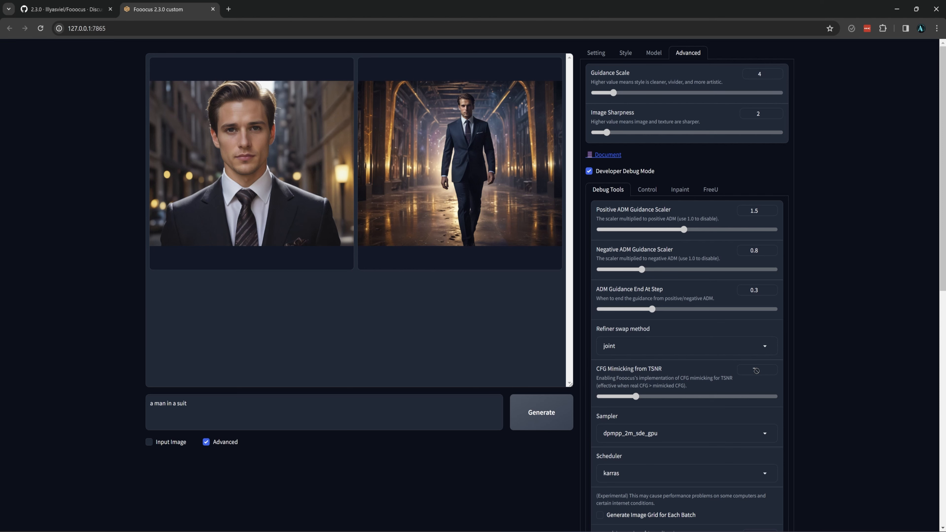
click(600, 54)
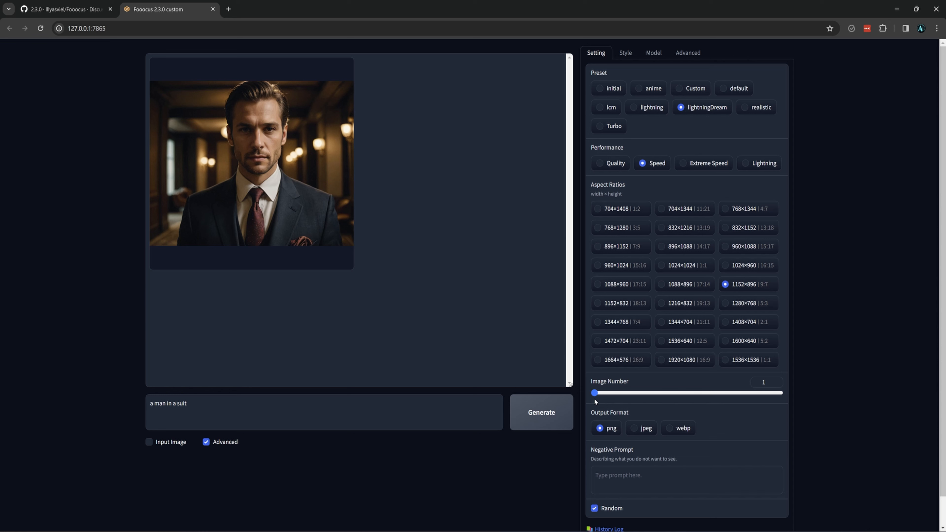
click(632, 55)
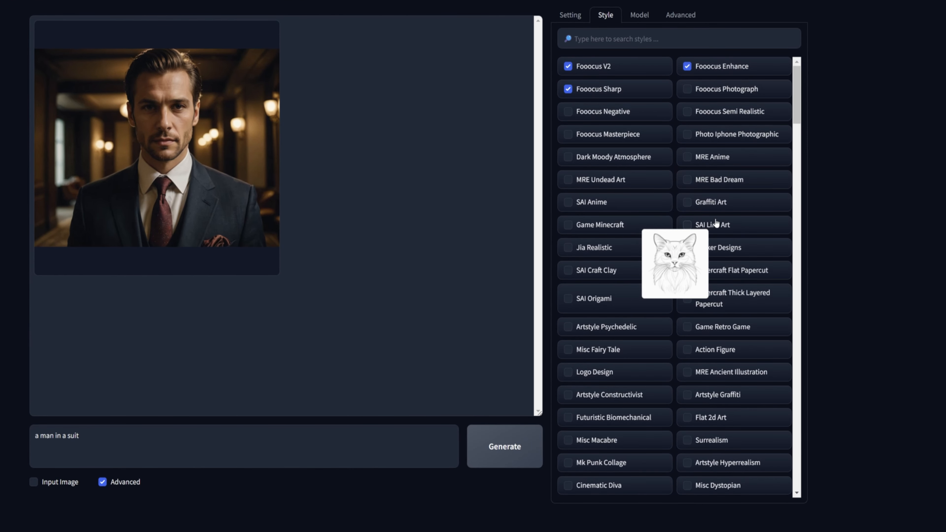
drag(798, 78, 815, 175)
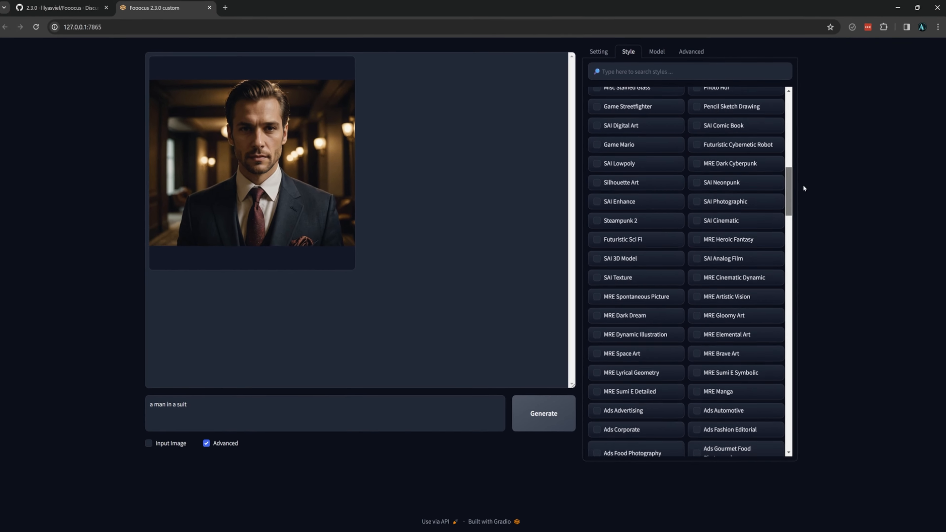
Enable reading wildcards in order in the advanced developer debug settings
click(691, 52)
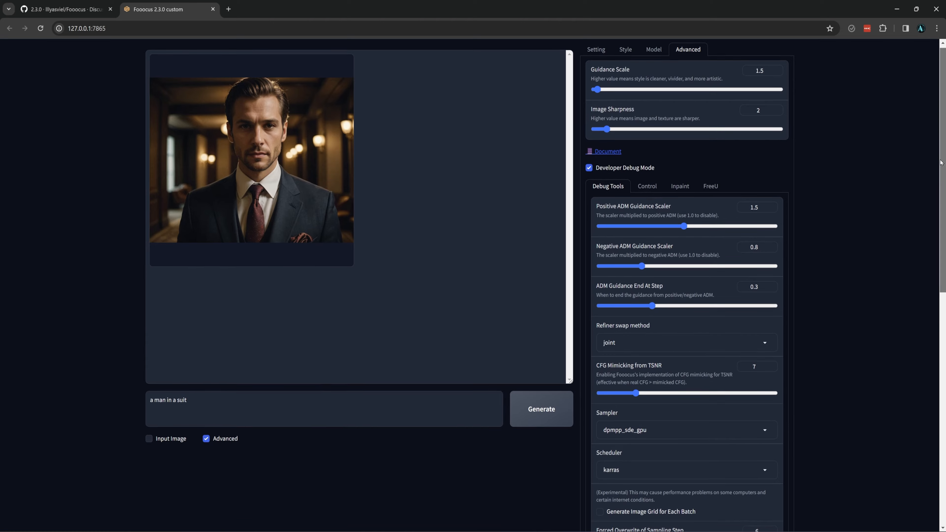
scroll(937, 413, down, 12)
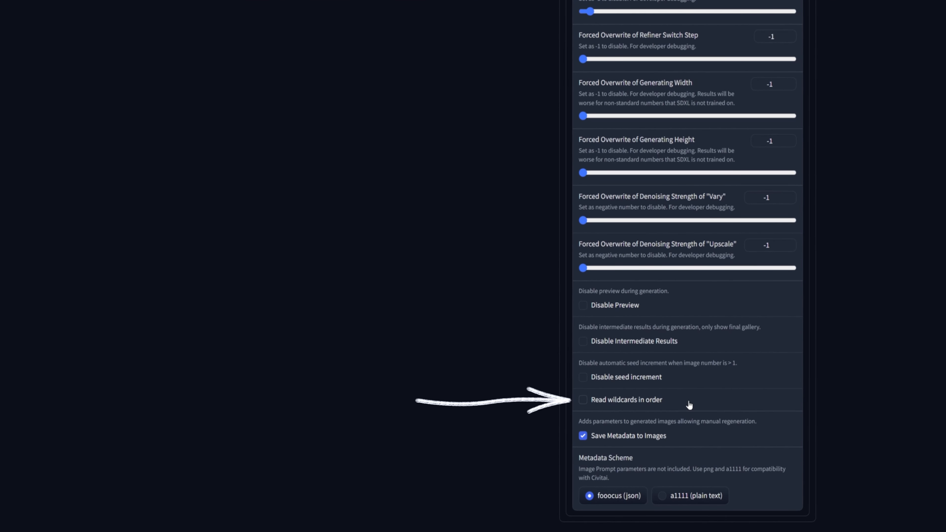
click(598, 401)
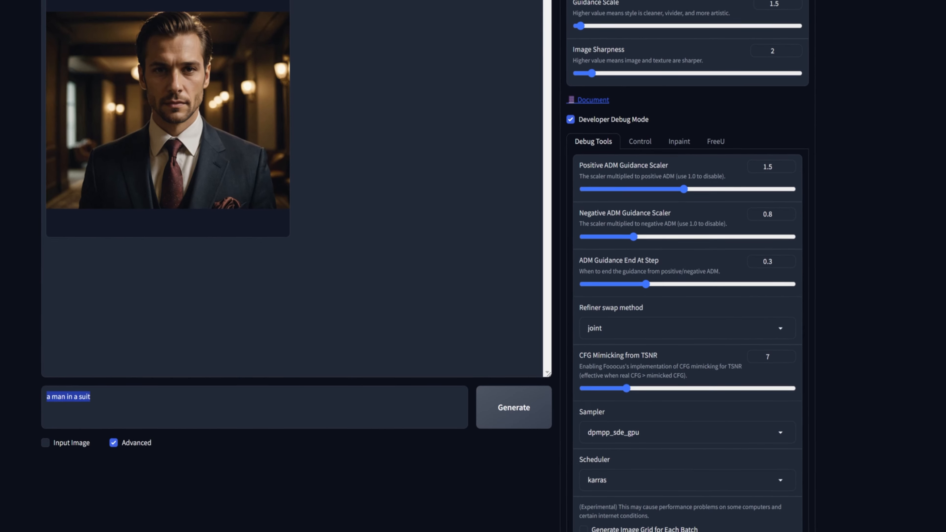
Replace the prompt with the wildcard __animals__ and generate images from it
text(__animals__)
click(540, 414)
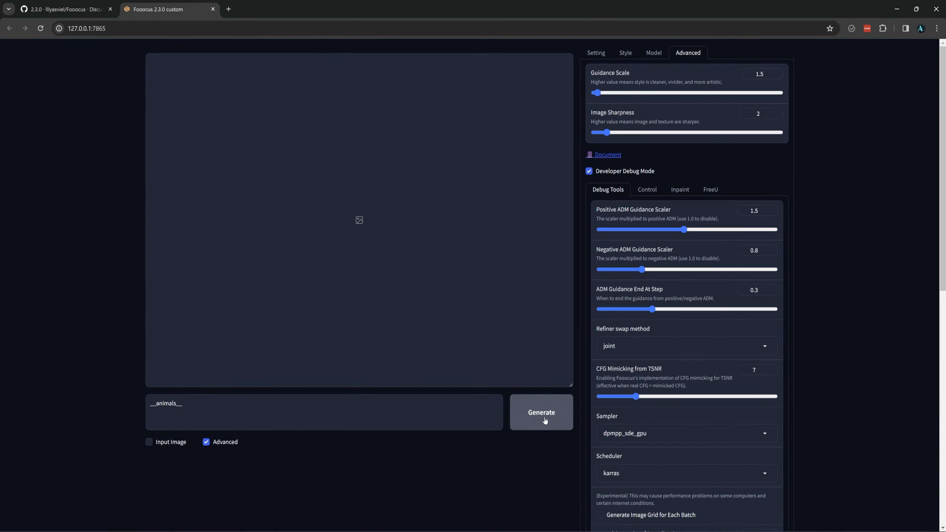
click(542, 414)
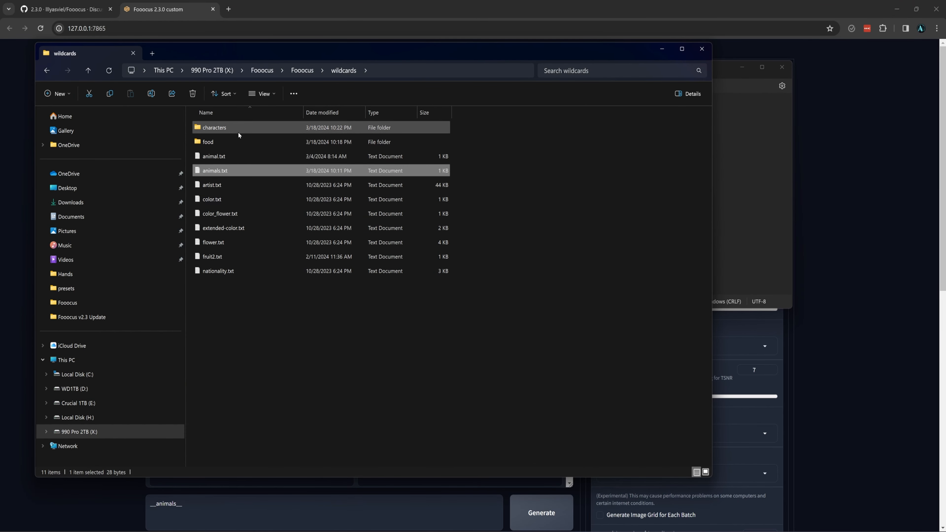
In File Explorer, look at the wildcard files in the characters subfolder and return to the wildcards folder
double_click(348, 130)
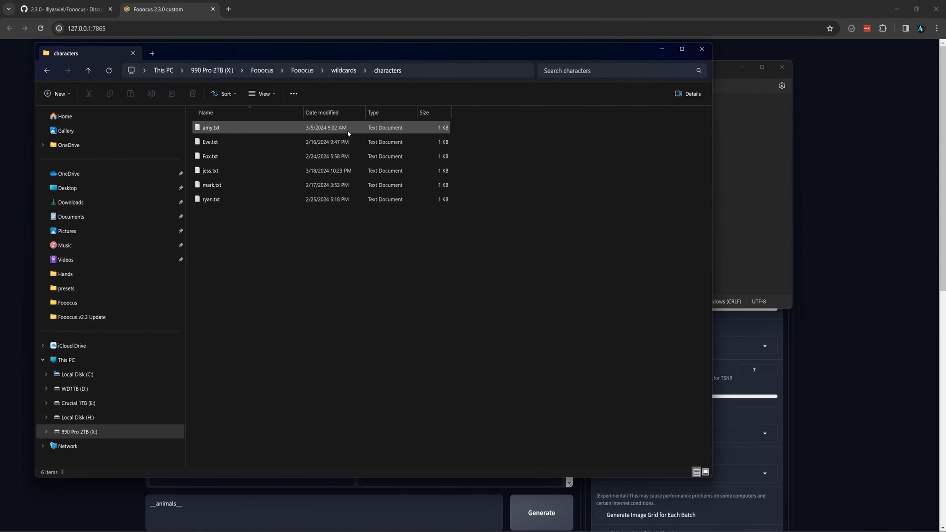
click(337, 70)
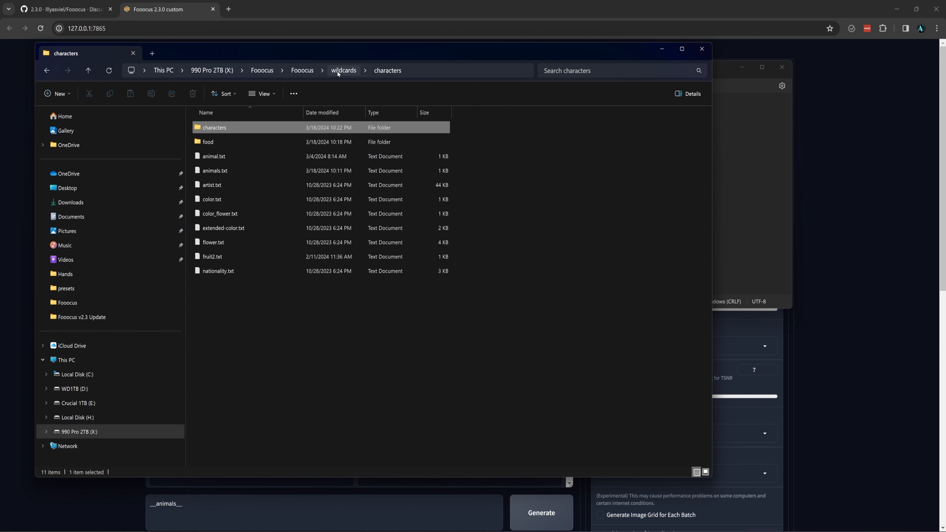
click(307, 331)
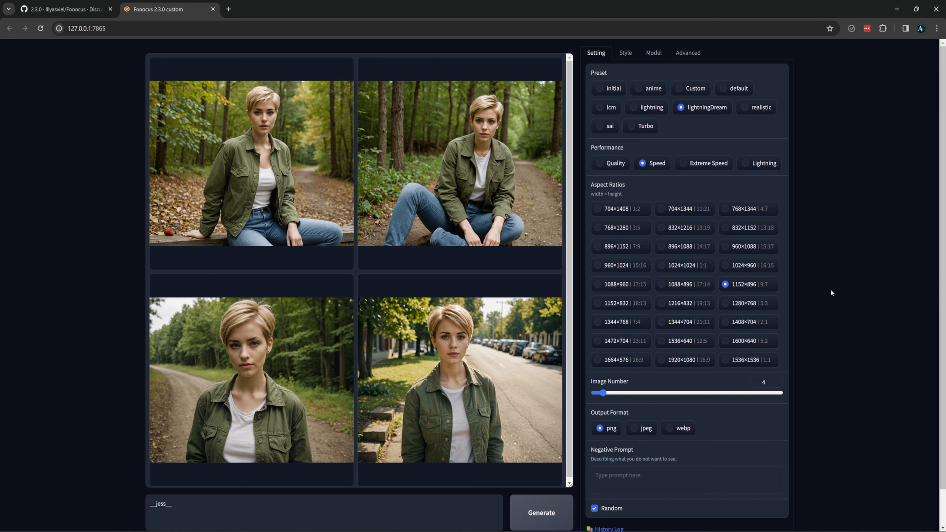
Review the advanced parameters, base model and LoRA settings of the lightningDream preset
click(694, 57)
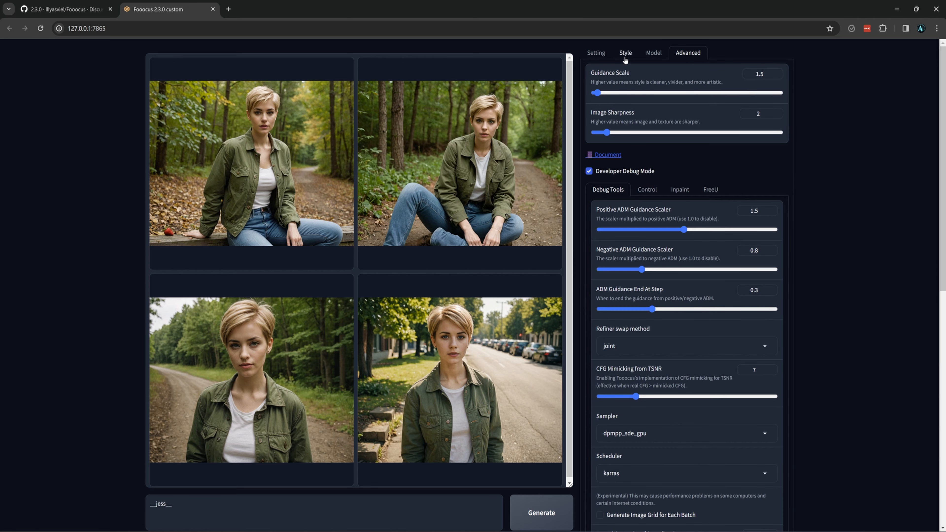
click(648, 57)
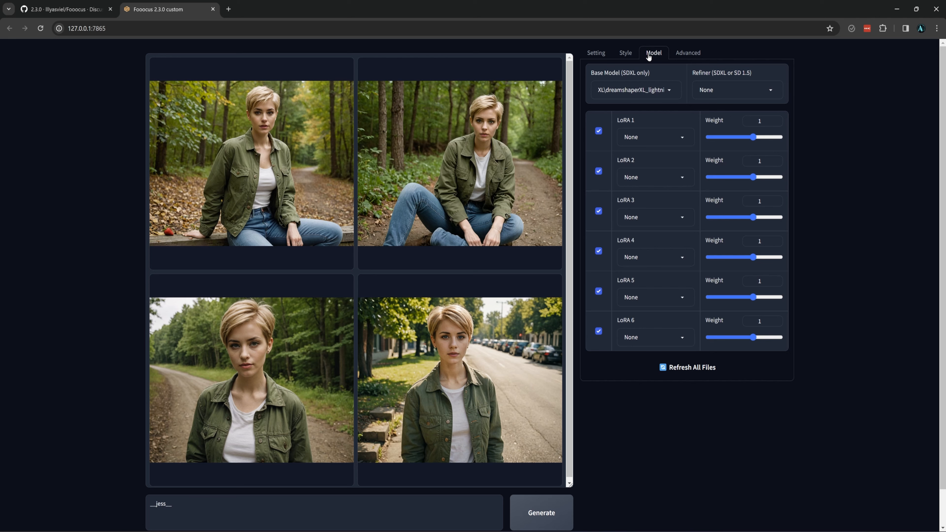
click(679, 56)
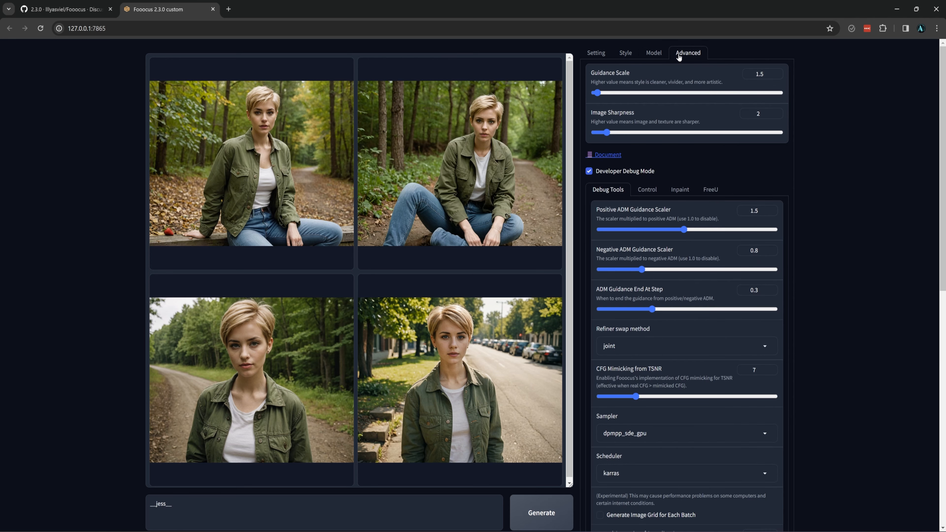
click(596, 54)
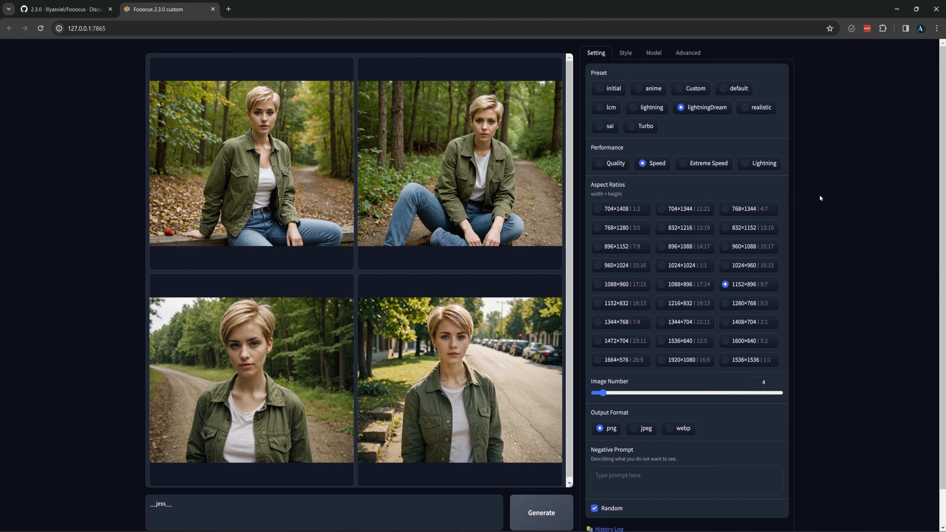
click(611, 529)
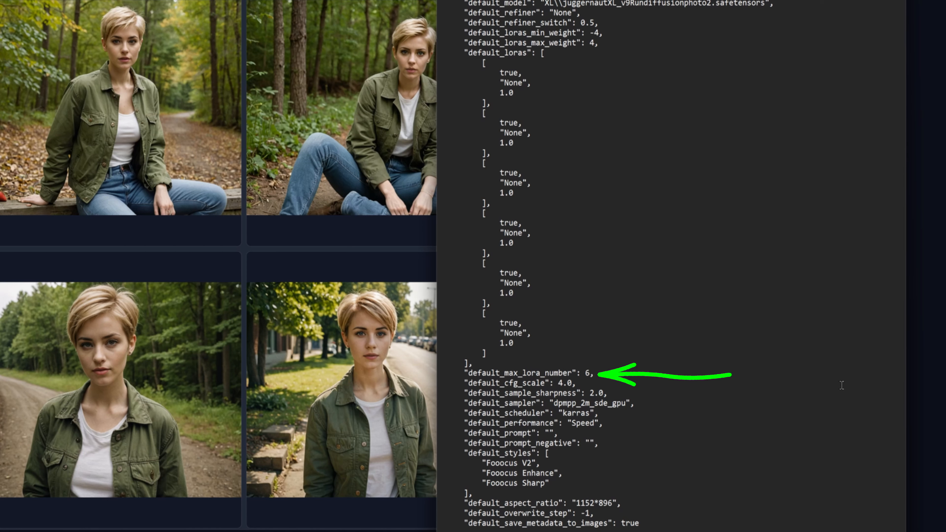
Examine the last default_loras entry and the default_overwrite_step line in the preset JSON file
mouse_move(488, 354)
mouse_down()
mouse_move(468, 357)
mouse_move(429, 327)
mouse_up()
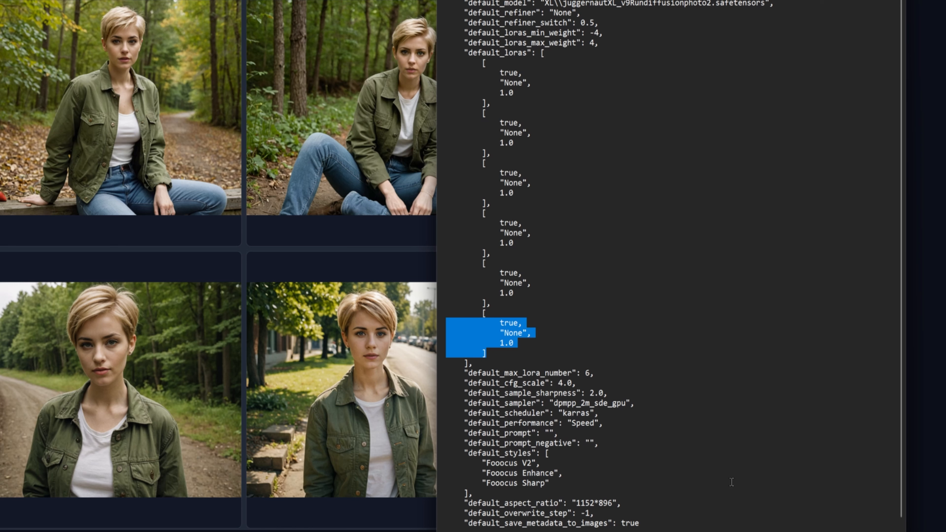
click(668, 517)
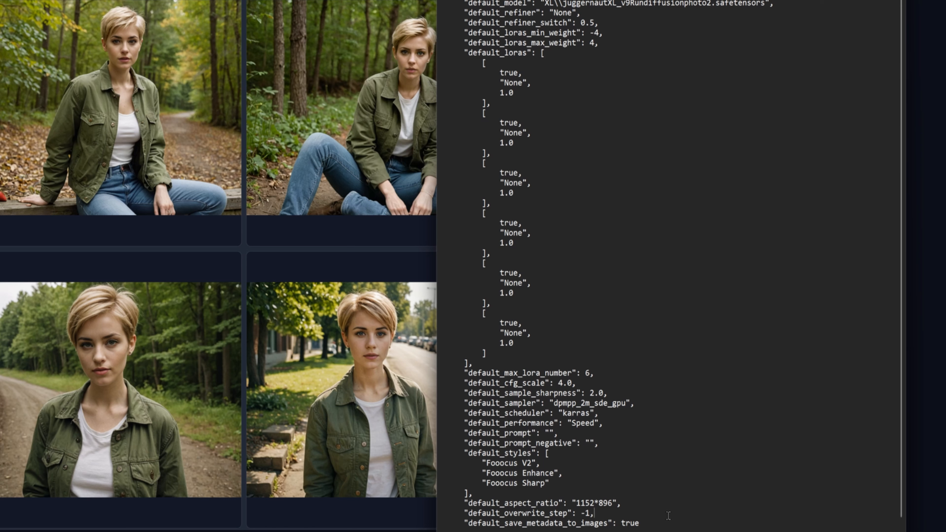
drag(669, 517, 440, 514)
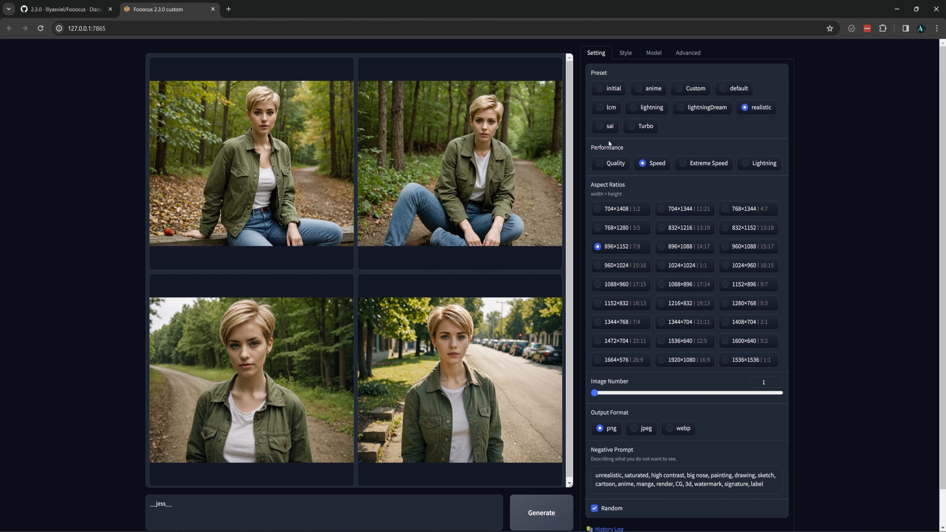
Apply the sai preset
click(601, 127)
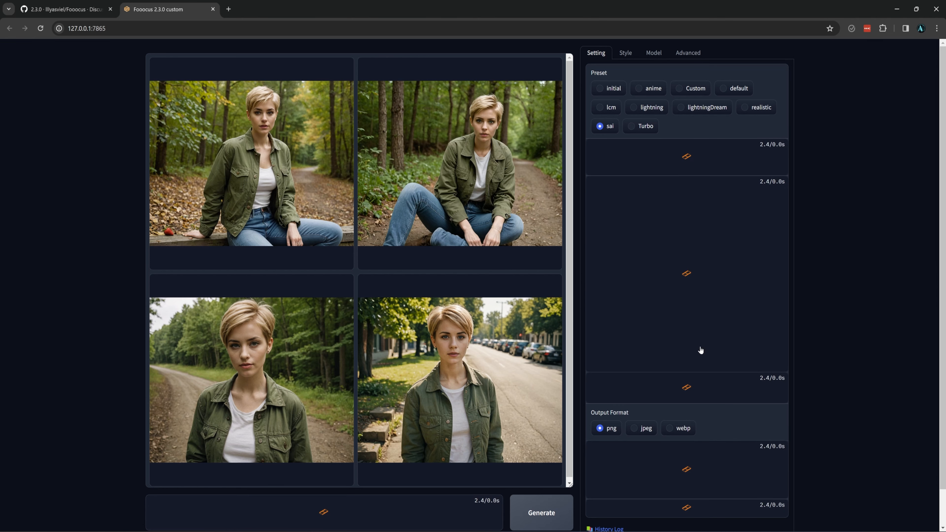
In File Explorer, move sai.json from the presets folder into its Extra subfolder, and return to the preset list in Fooocus
key(alt+Tab)
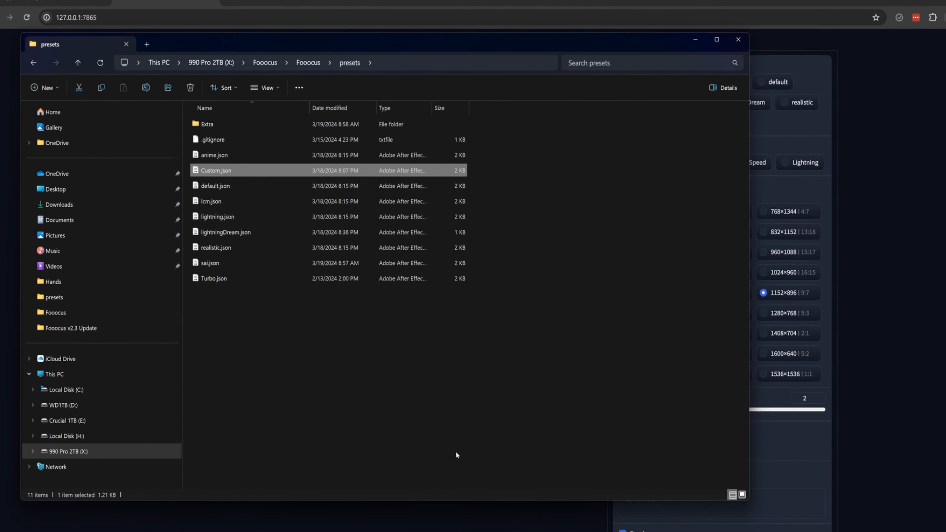
right_click(230, 262)
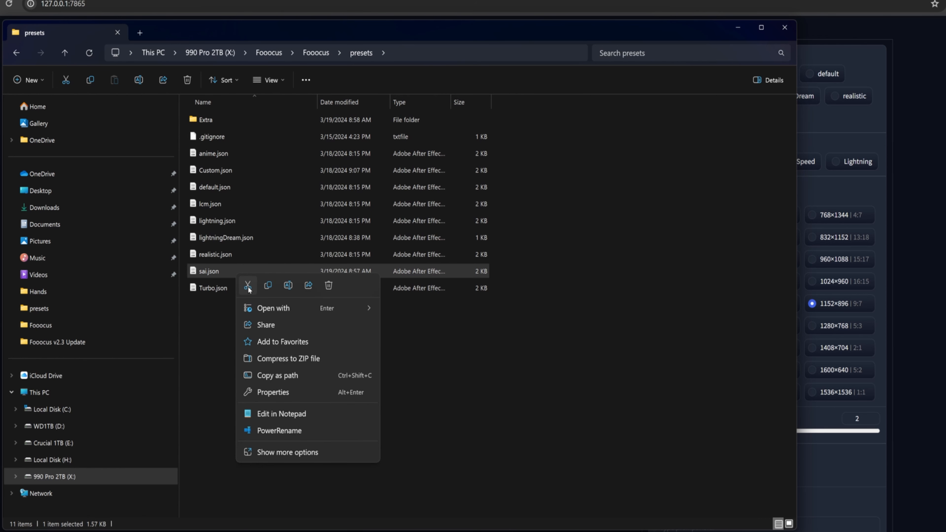
click(248, 286)
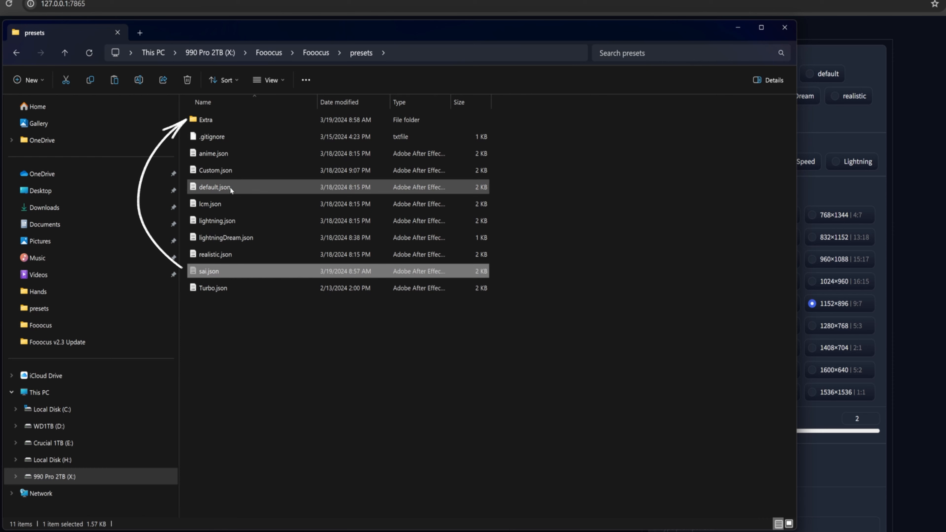
double_click(228, 122)
right_click(259, 181)
click(268, 193)
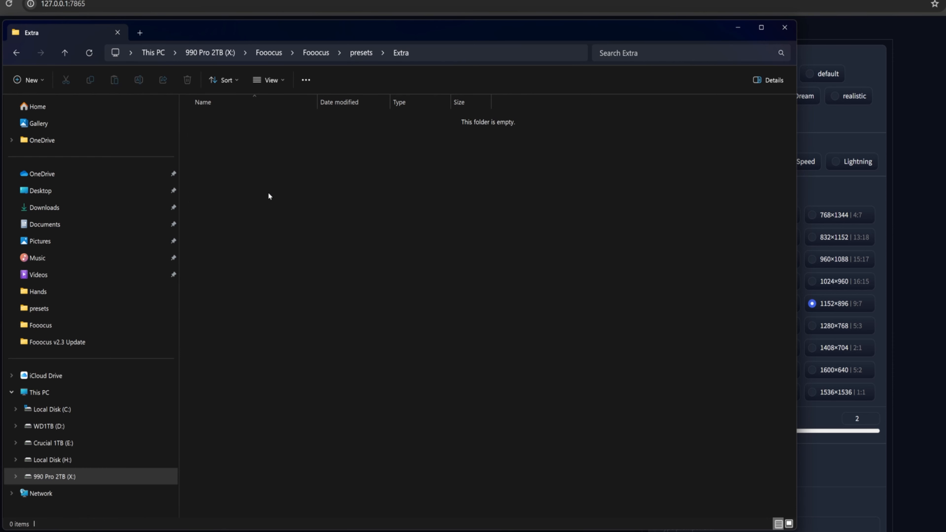
click(360, 52)
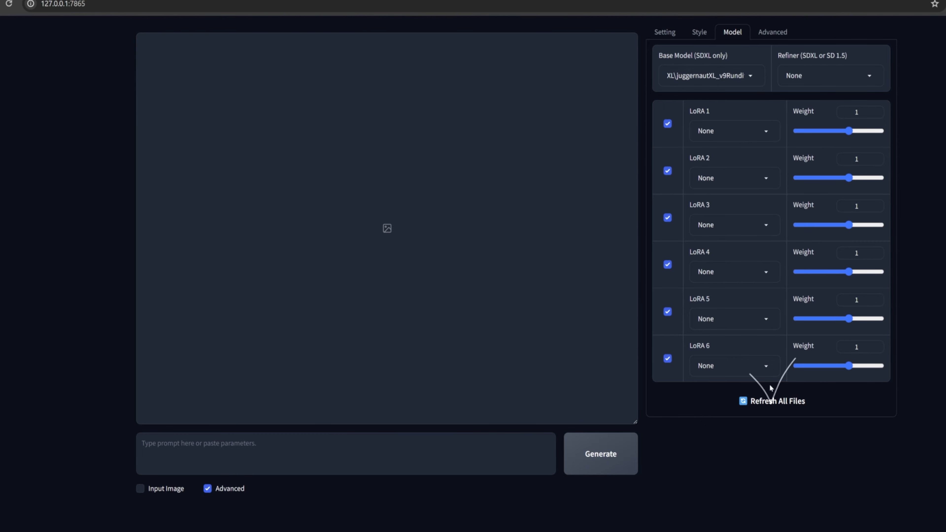
click(661, 29)
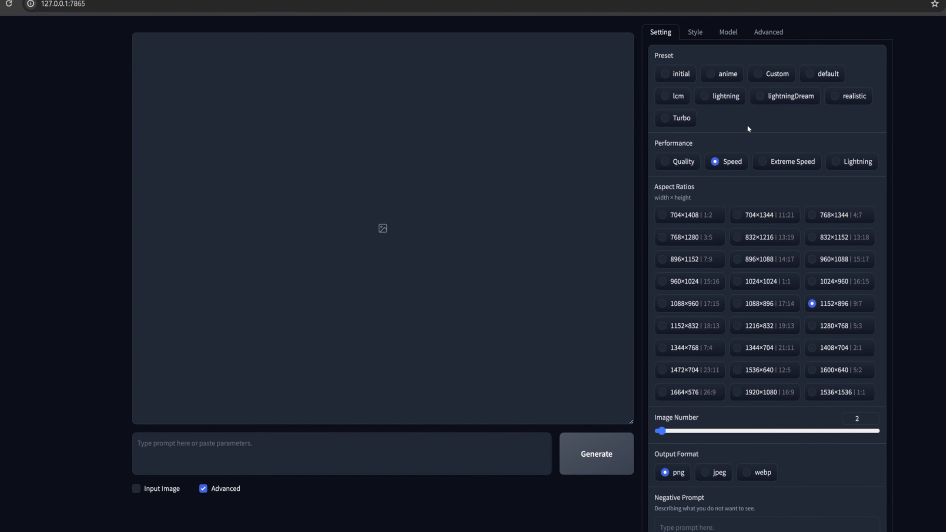
Switch to Notepad and inspect the default_loras entries in config.txt
key(alt+Tab)
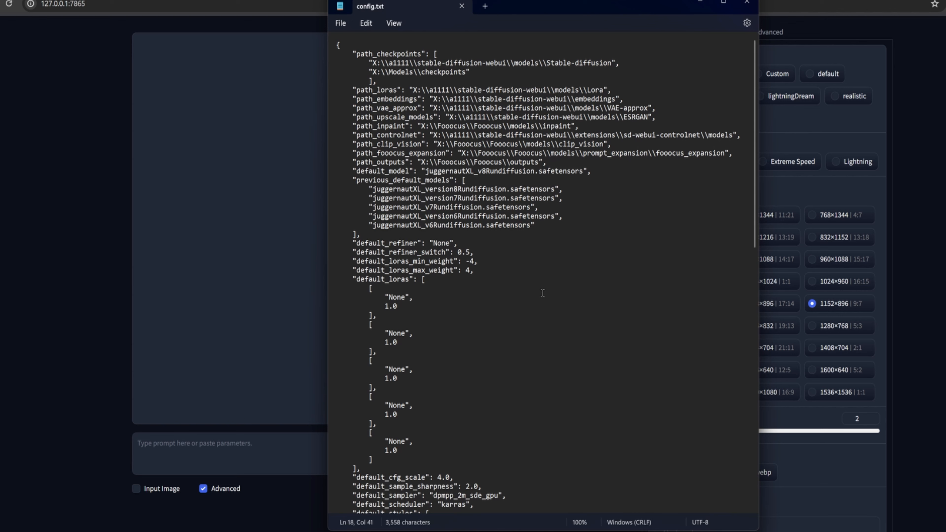
click(639, 295)
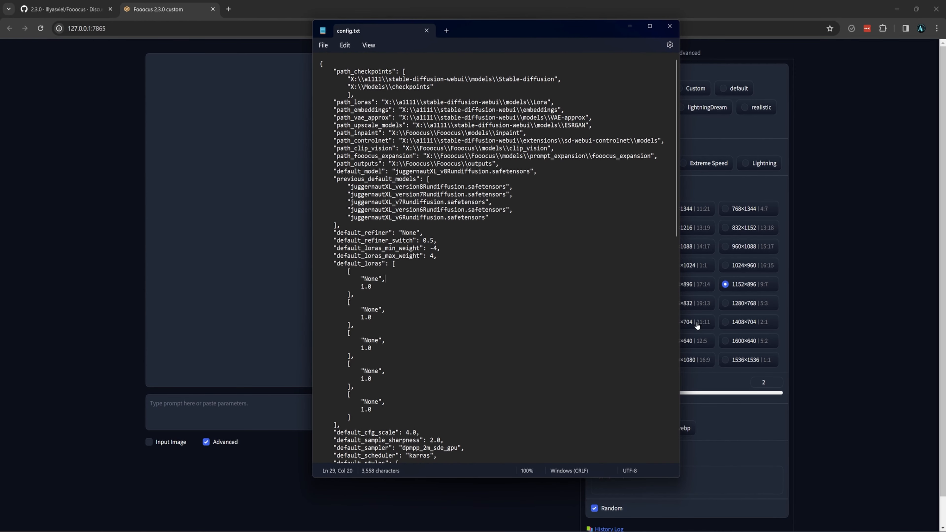
Paste the copied launch argument at the end of the python command line in run.bat
key(alt)
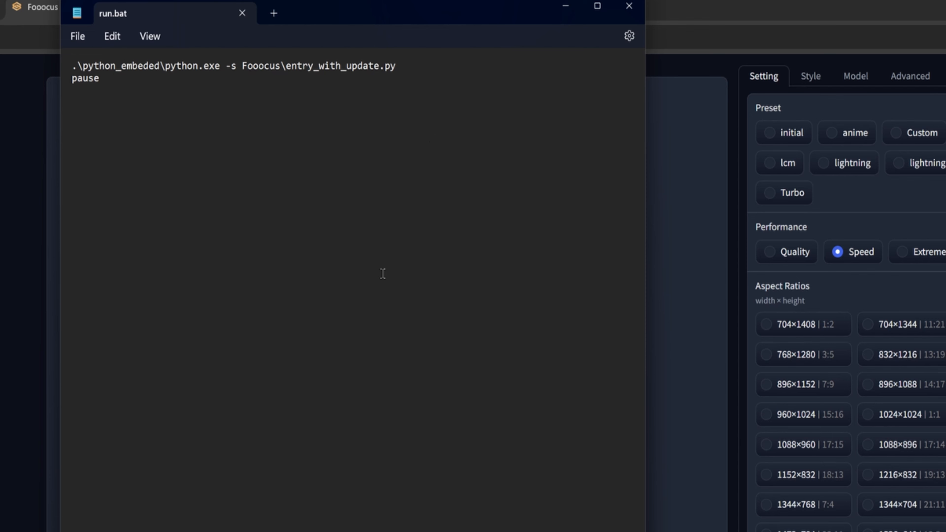
click(460, 70)
key(ctrl+v)
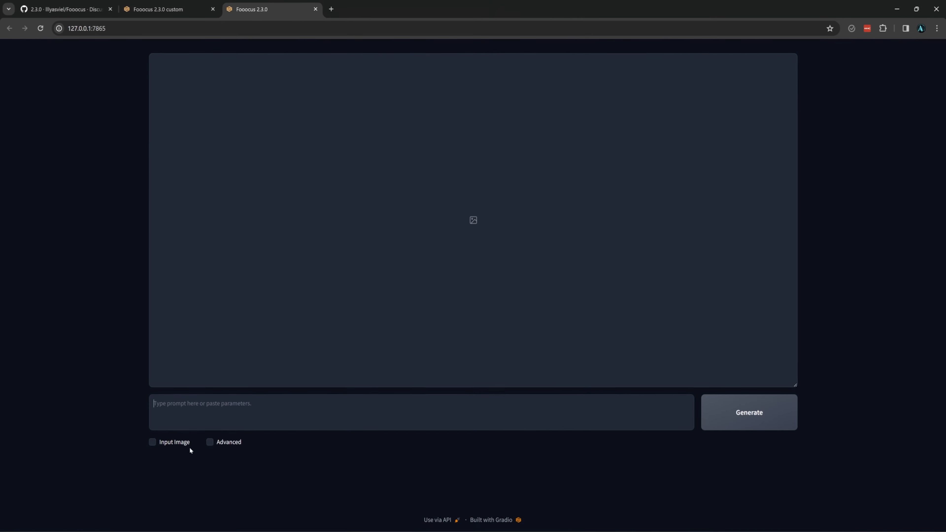
Show the advanced settings in the newly launched Fooocus 2.3.0 session
click(212, 444)
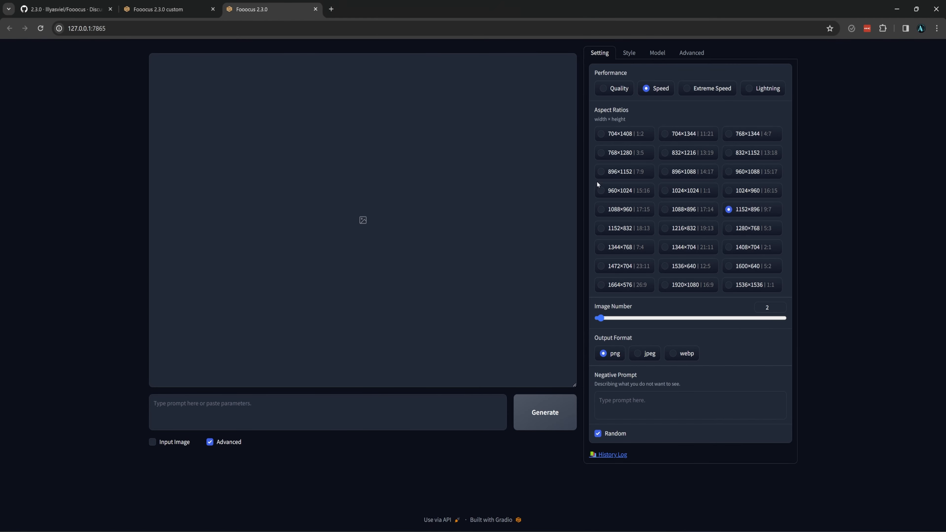